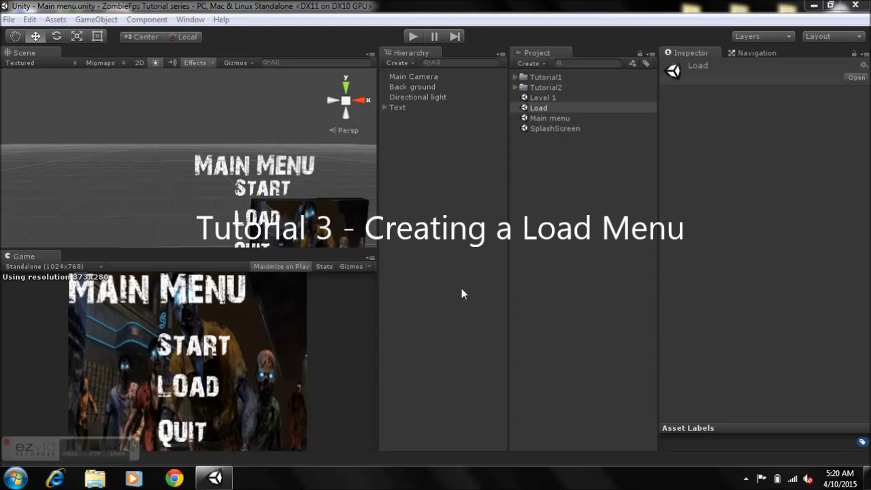
- Open the Load scene from the Project panel and frame its Main Camera
left_click(449, 206)
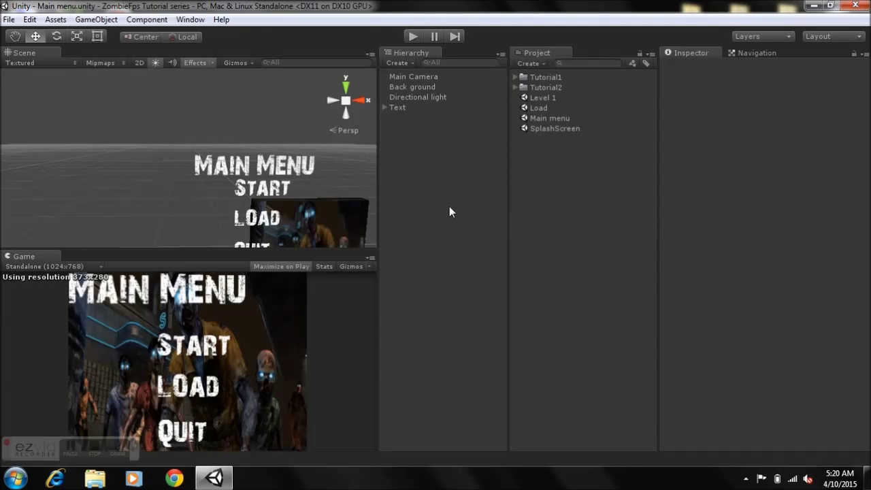
left_click_drag(204, 195, 224, 131, "alt")
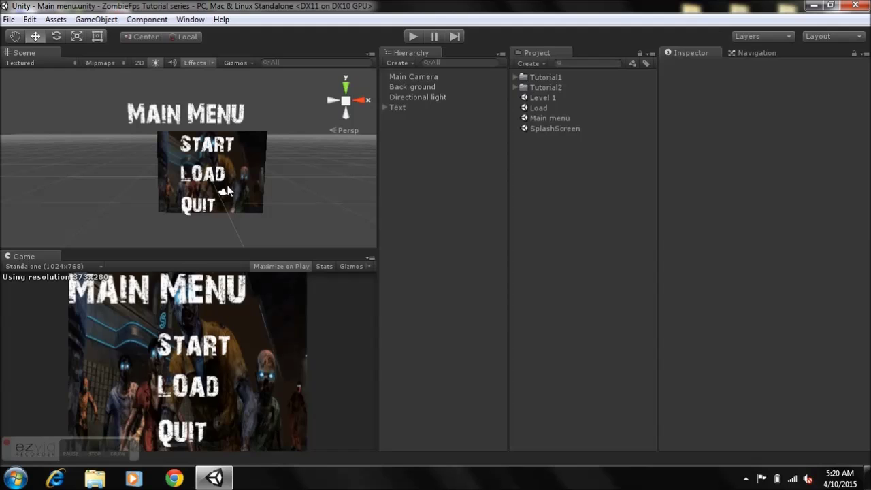
mouse_move(238, 192)
middle_mouse_down()
mouse_move(180, 185)
mouse_move(259, 192)
mouse_move(227, 185)
mouse_move(229, 201)
middle_mouse_up()
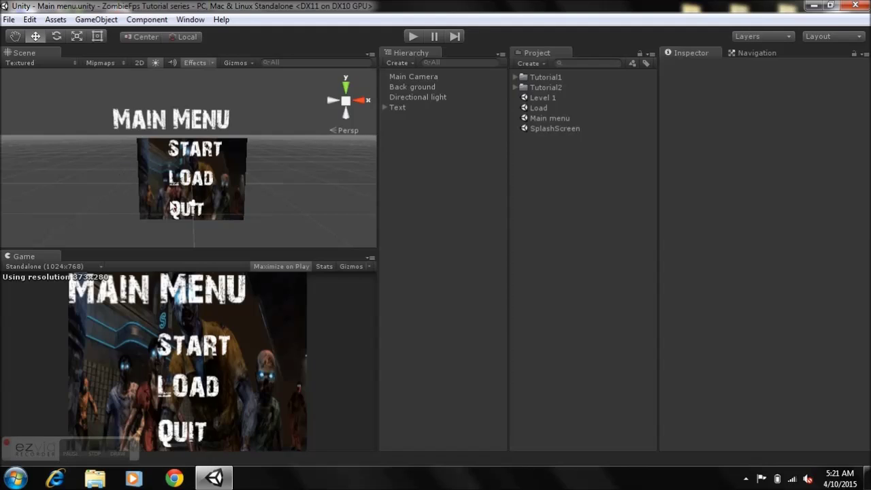
left_click(538, 109)
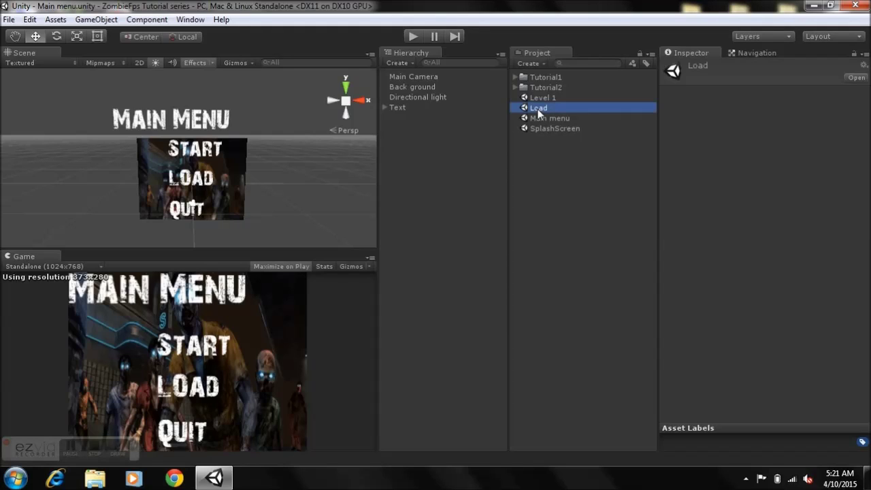
left_click(855, 78)
left_click(407, 77)
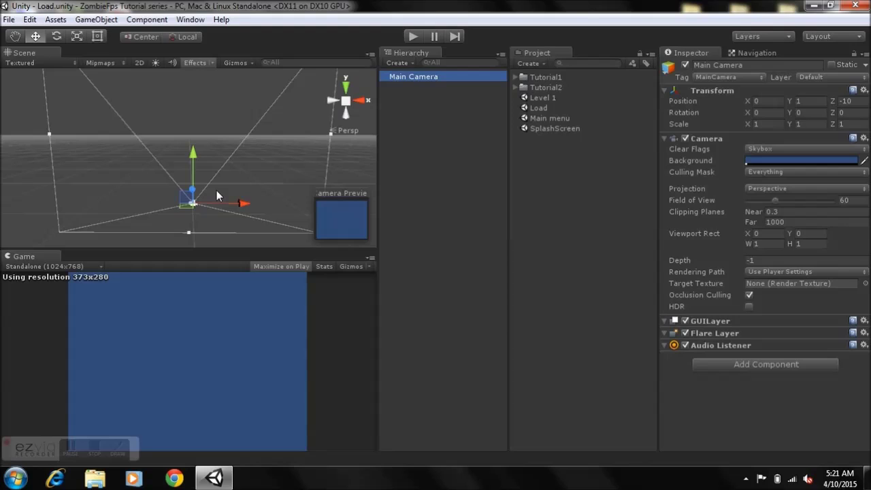
key("f")
right_click_drag(217, 190, 204, 147)
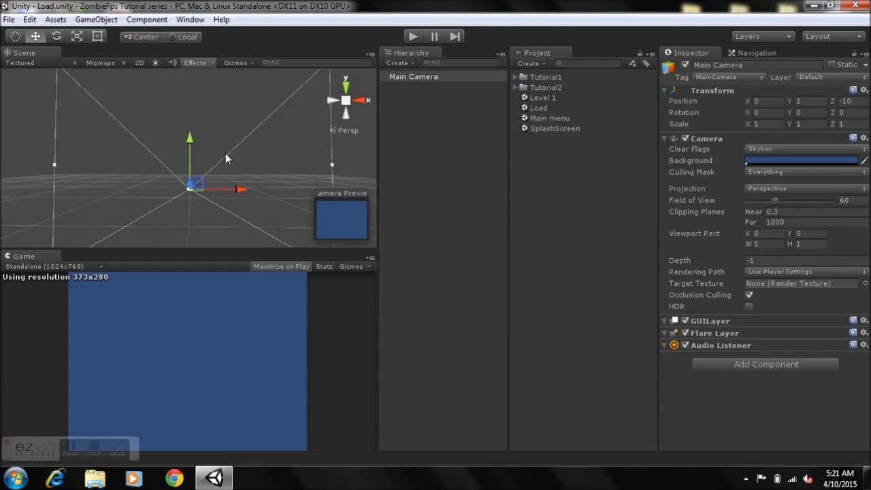
left_click(419, 120)
- Create a 3D cube in the Hierarchy and rename it Background
right_click(413, 102)
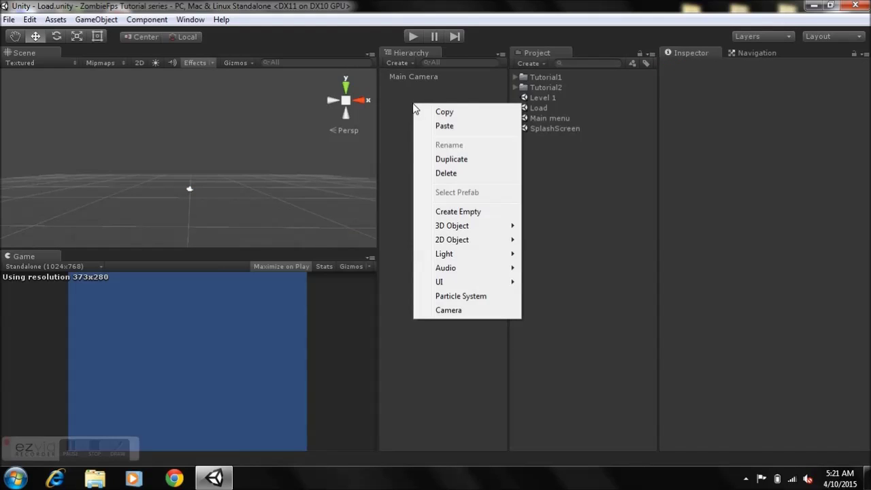
mouse_move(452, 226)
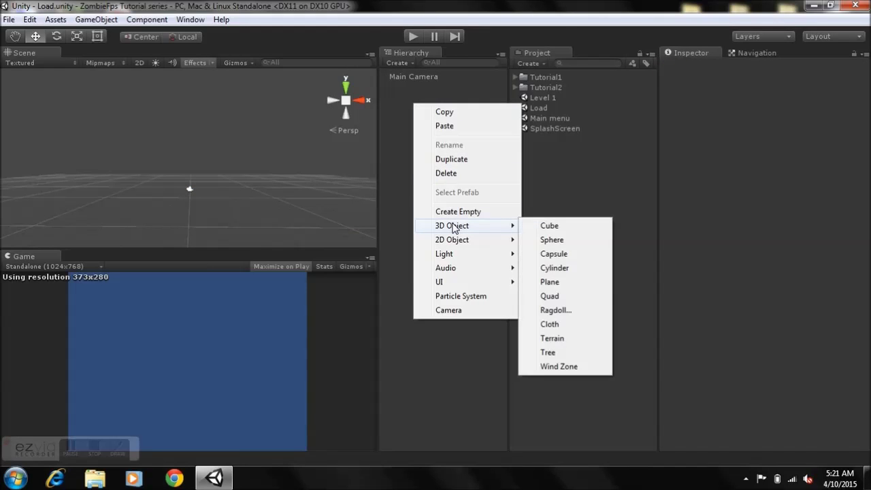
left_click(537, 226)
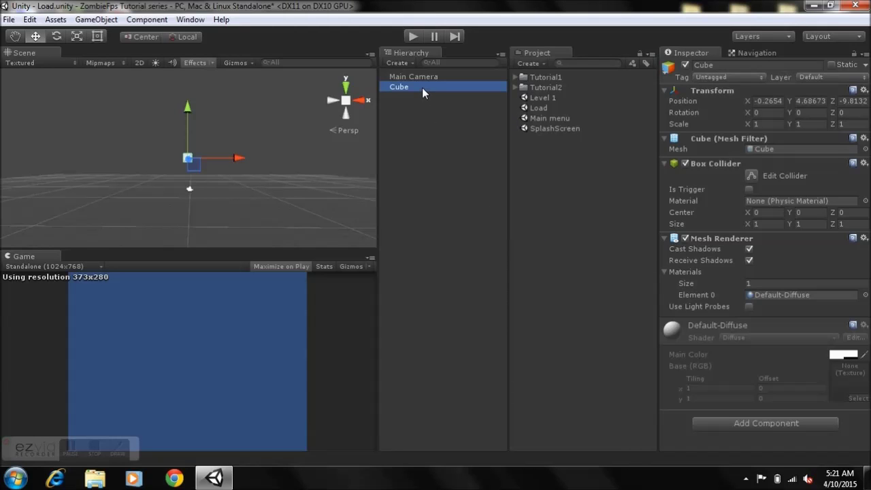
left_click(422, 87)
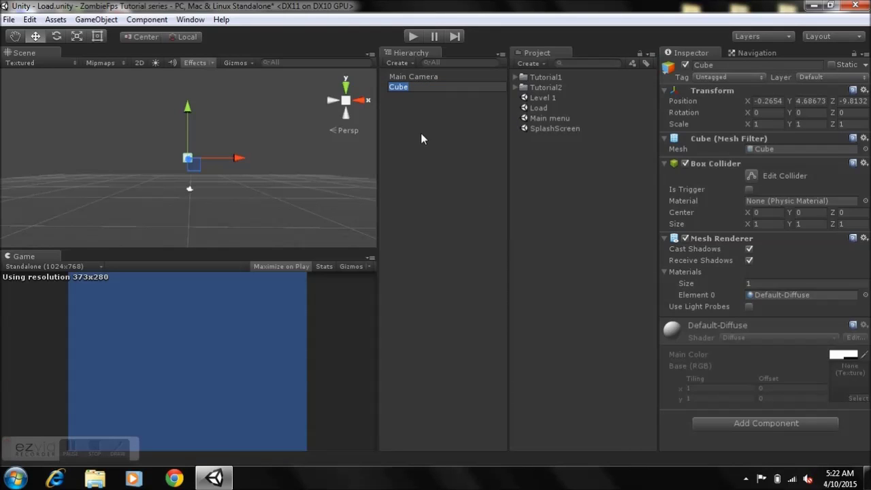
type("Back")
type("b")
key("BackSpace")
type("ground")
key("Return")
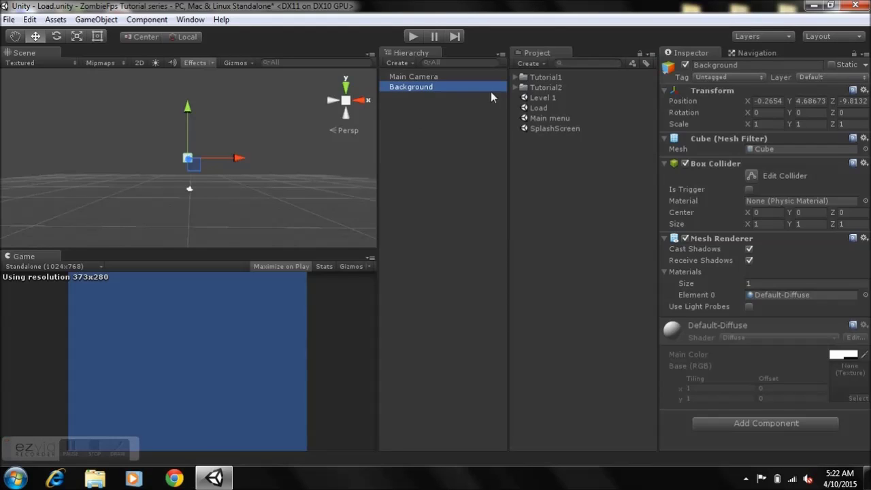
- Move the Background cube to position -0.3, 1, 7.3 and scale it to about 26.9 by 20.6
left_click(516, 87)
left_click(523, 118)
left_click(516, 87)
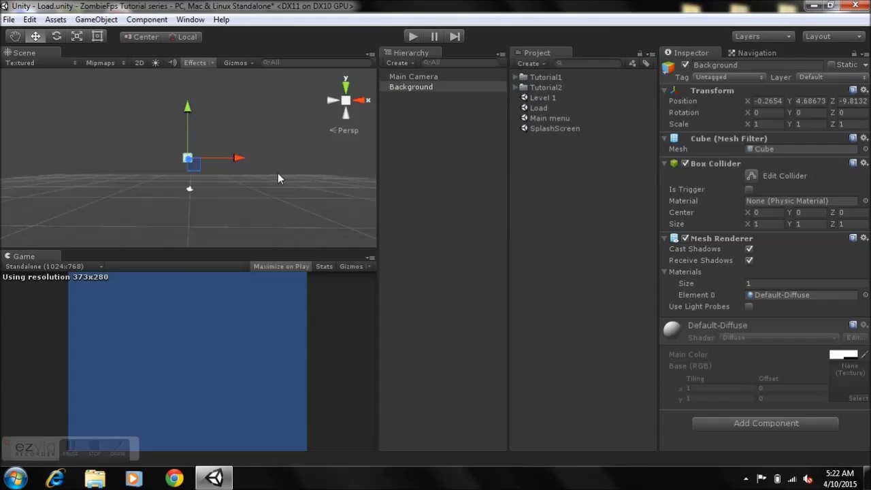
left_click_drag(221, 140, 240, 176, "alt")
left_click_drag(187, 160, 174, 123)
left_click_drag(151, 168, 495, 150)
left_click(77, 36)
left_click_drag(158, 120, 156, 21)
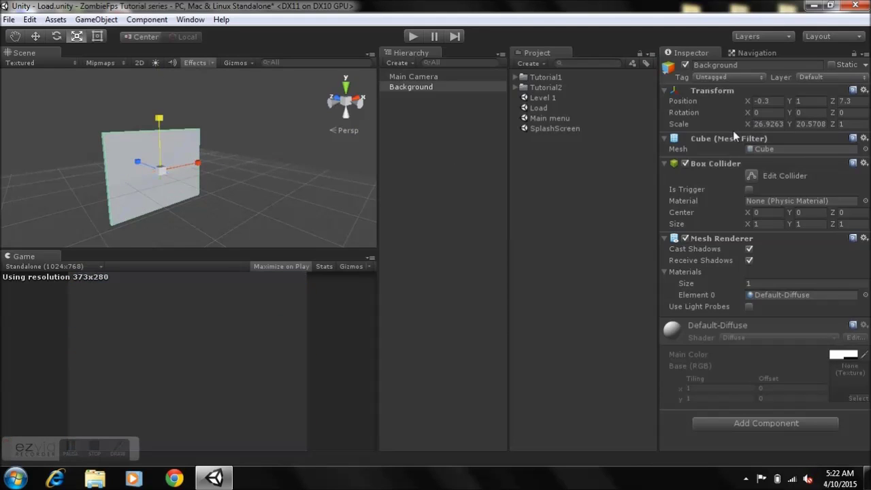
- Add a Directional Light to the Load scene from the Hierarchy's Light menu
left_click(444, 122)
right_click(444, 121)
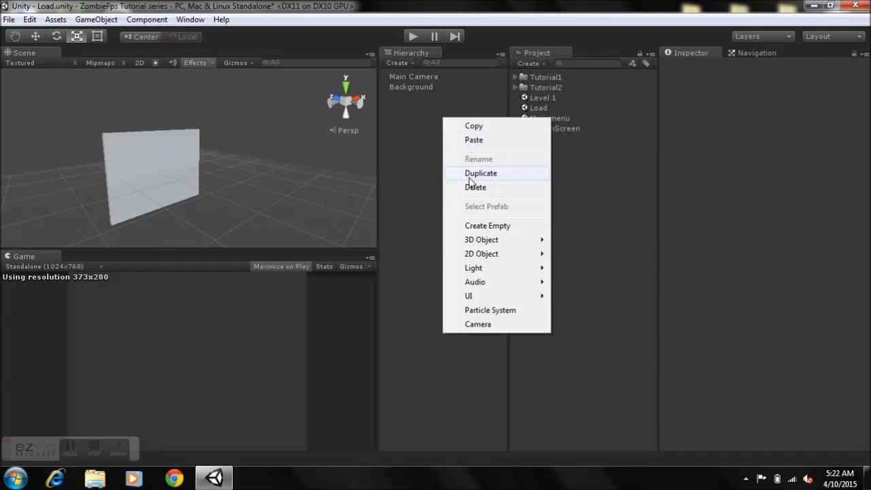
left_click(391, 123)
right_click(391, 124)
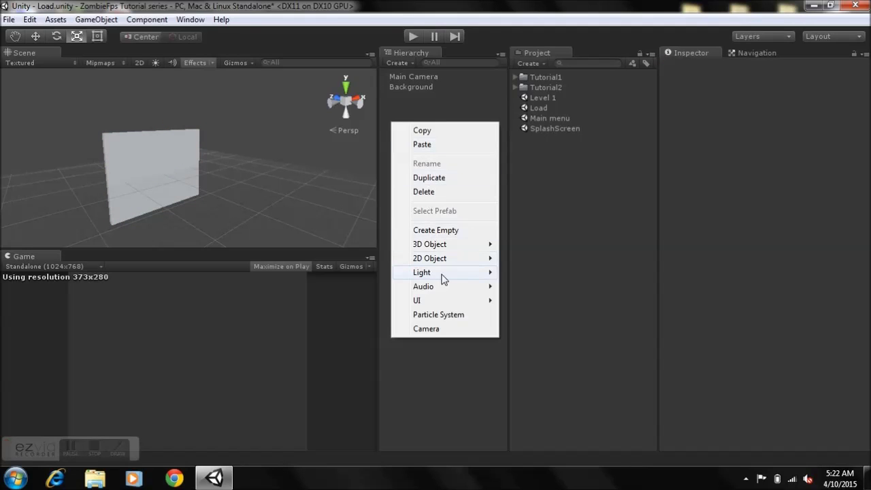
mouse_move(442, 274)
left_click(548, 273)
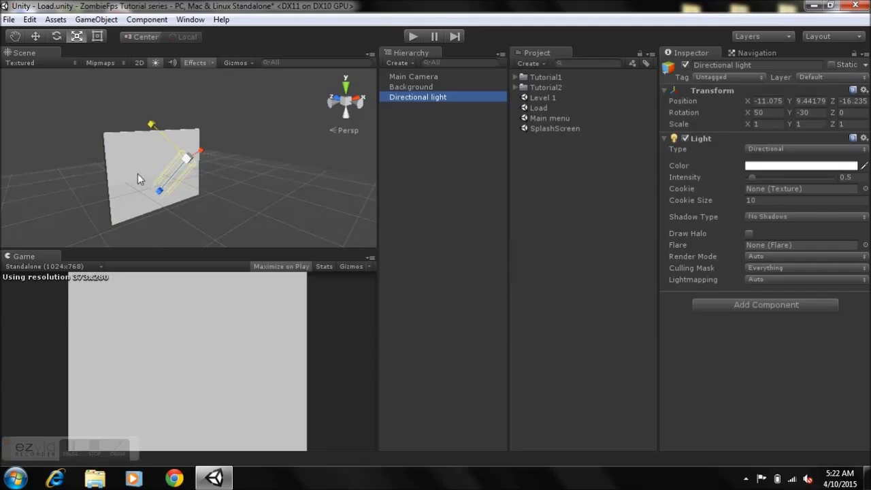
- Move the directional light to position 4.71, 47.07, -43.58, away from the backdrop
left_click(32, 54)
key("w")
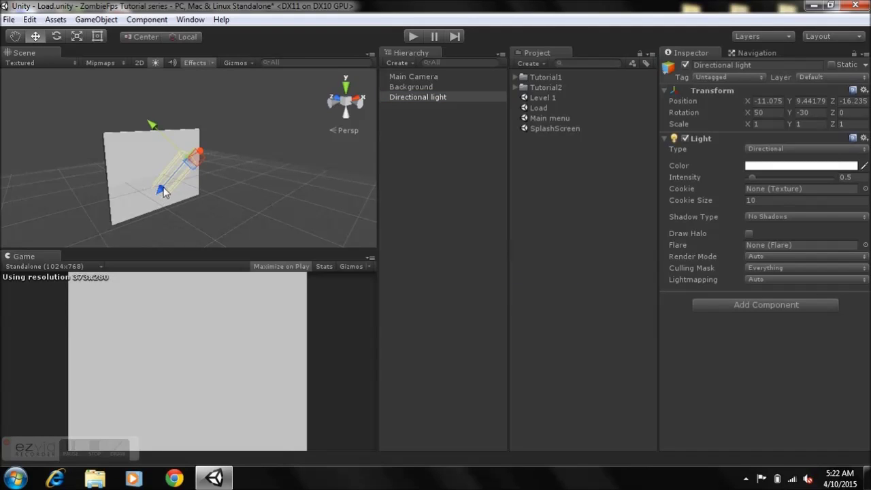
left_click_drag(163, 192, 525, 479)
left_click_drag(218, 155, 186, 148, "alt")
left_click_drag(174, 179, 168, 172, "alt")
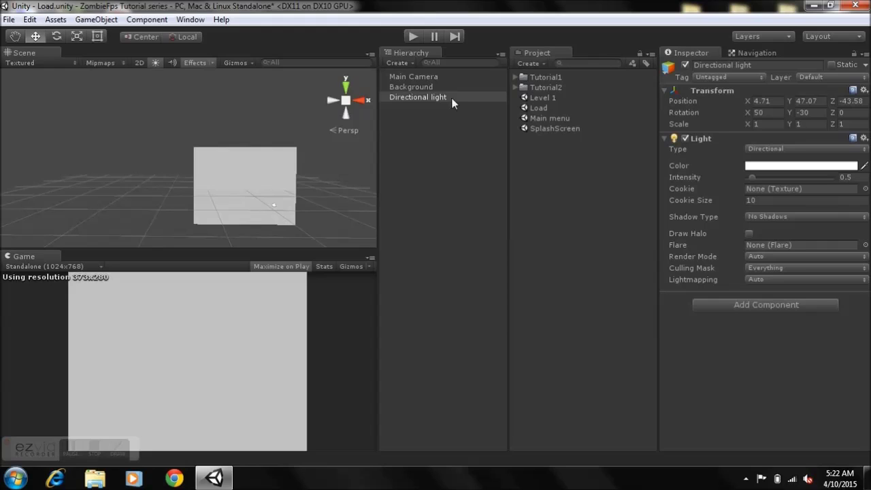
left_click(516, 77)
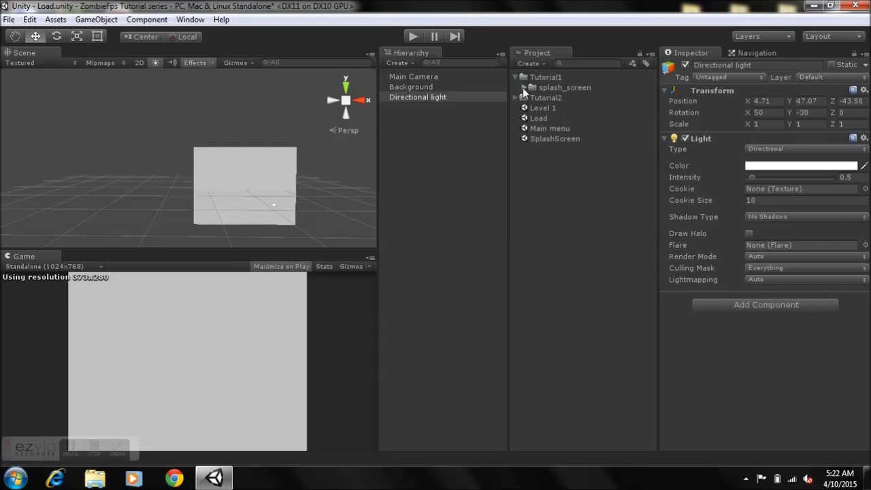
- Expand splash_screen > Materials and try the zombies material on the backdrop
left_click(523, 88)
left_click(533, 108)
left_click(560, 119)
left_click_drag(559, 120, 235, 175)
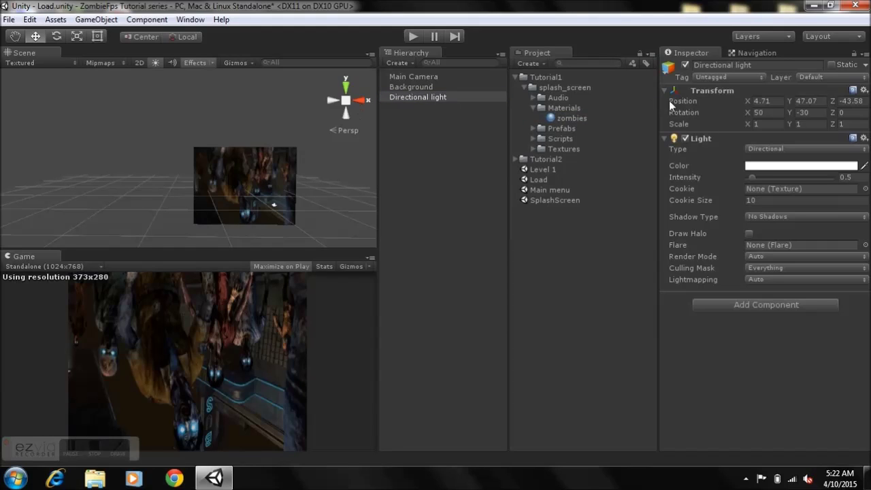
- Try a Y rotation of 180 on the directional light
left_click(814, 113)
type("180")
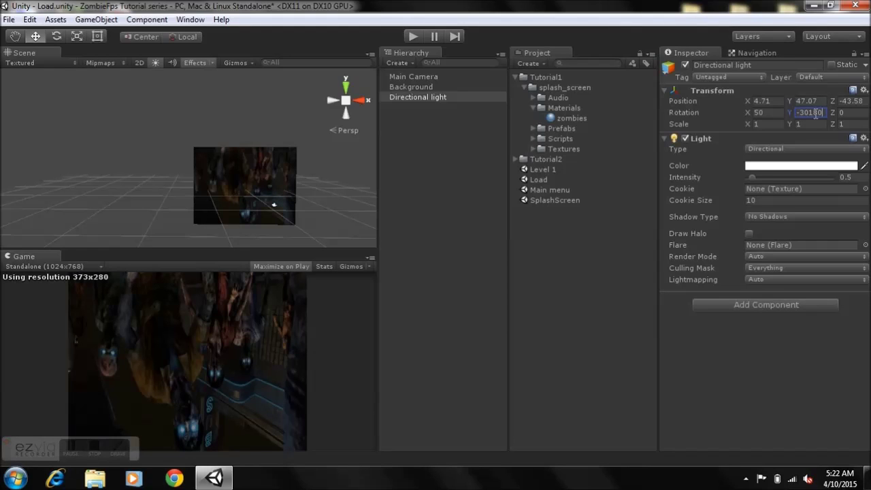
double_click(816, 113)
type("180")
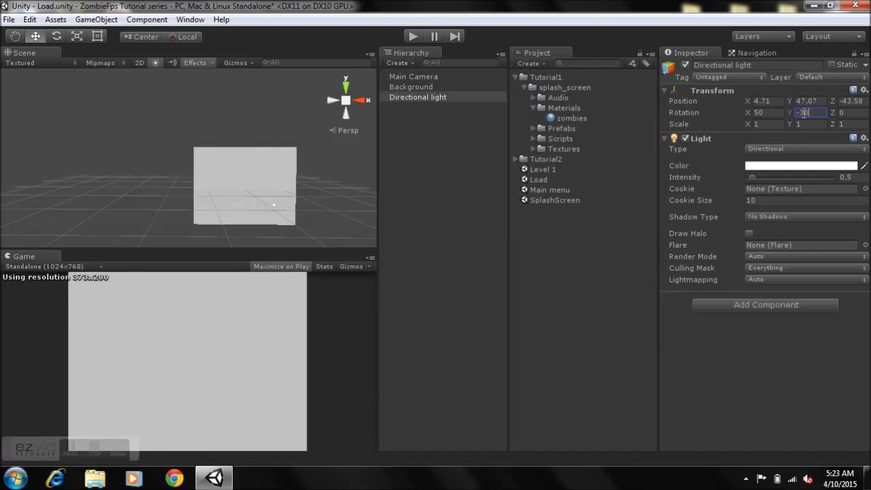
- Set the Background object's Y rotation to 180
left_click(414, 88)
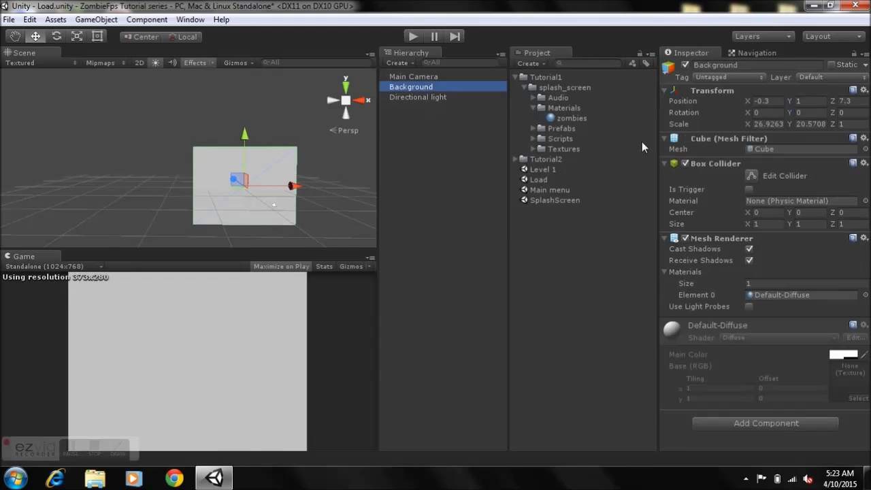
double_click(815, 113)
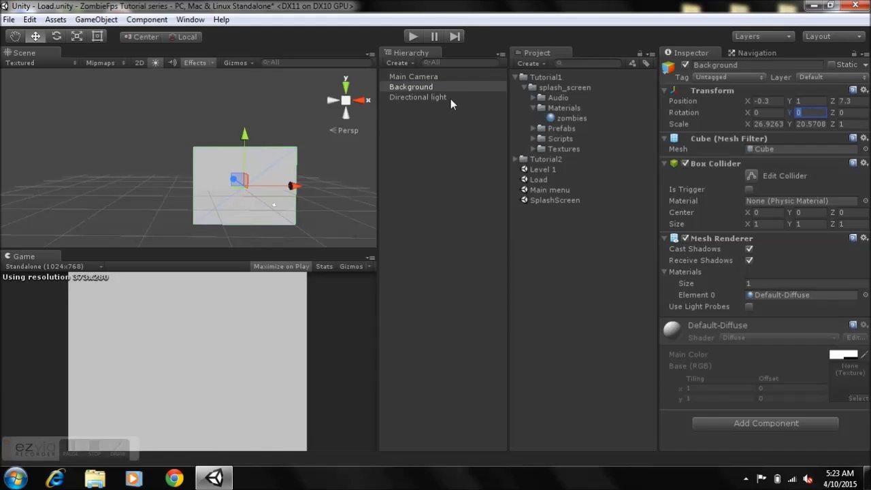
left_click(423, 96)
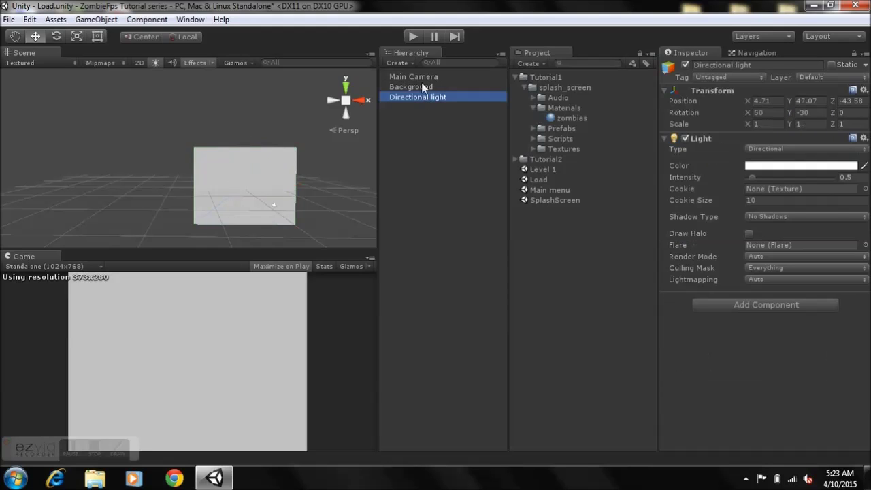
left_click(422, 86)
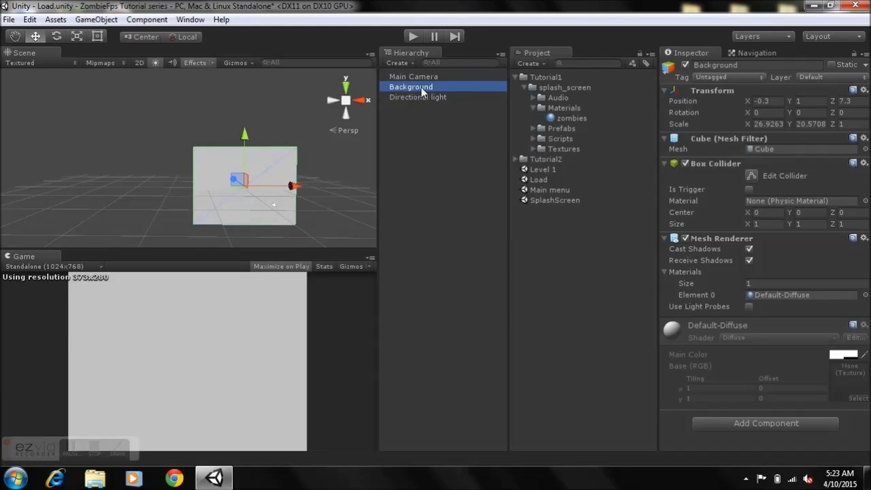
left_click(815, 114)
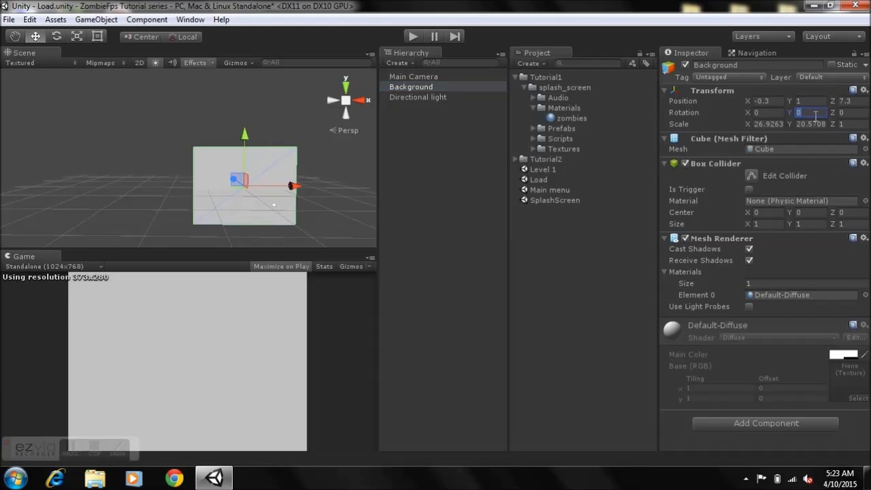
type("180")
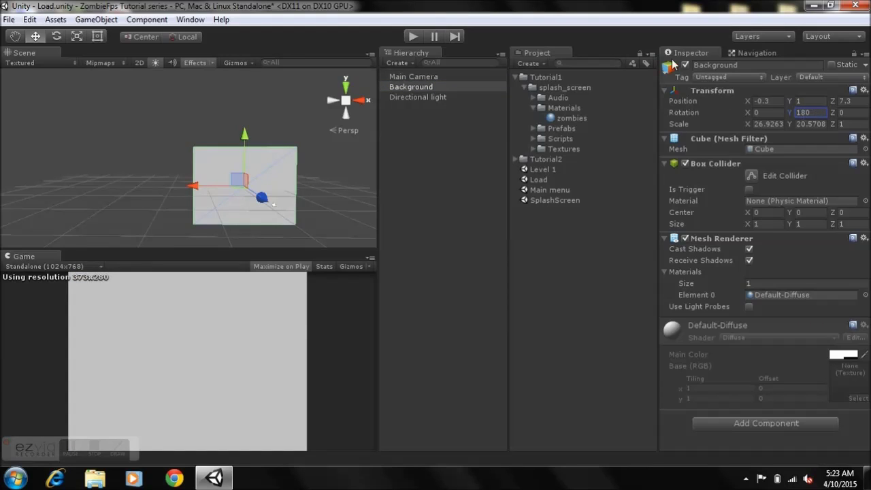
- Apply the zombies material to Background and disable its Box Collider
left_click_drag(571, 118, 276, 178)
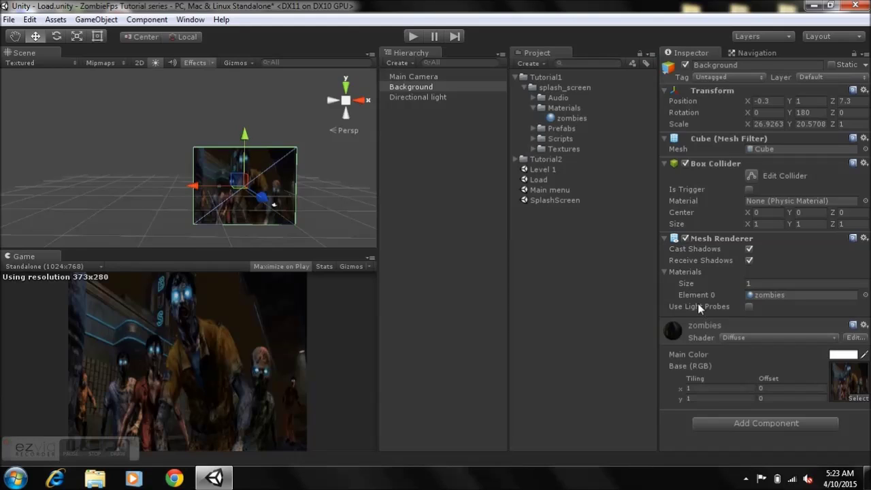
left_click(533, 108)
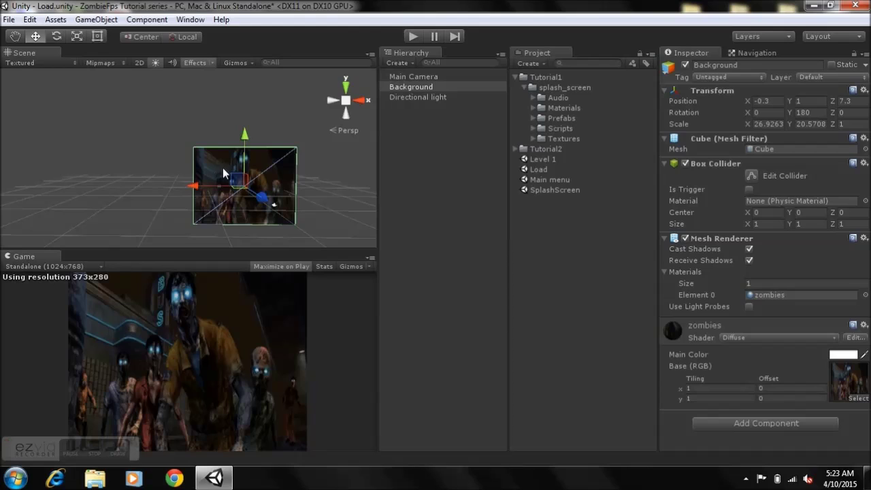
left_click(686, 163)
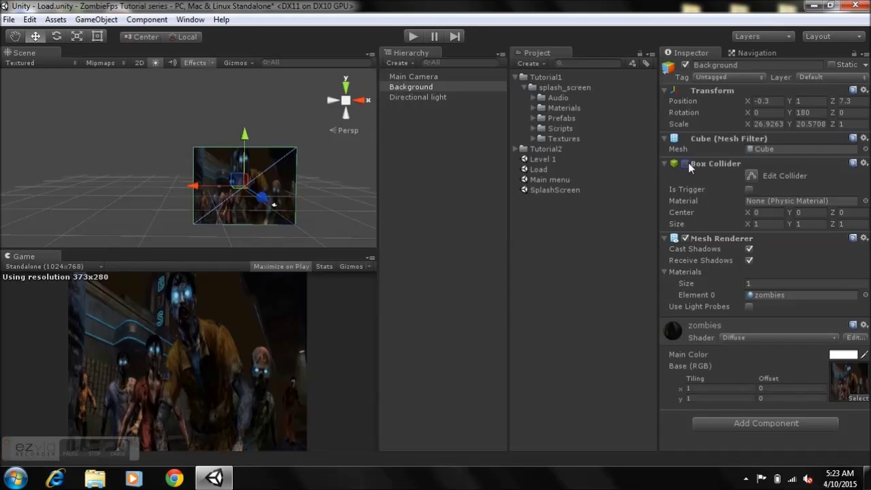
- Create an empty game object in the Load scene named Text
left_click(523, 87)
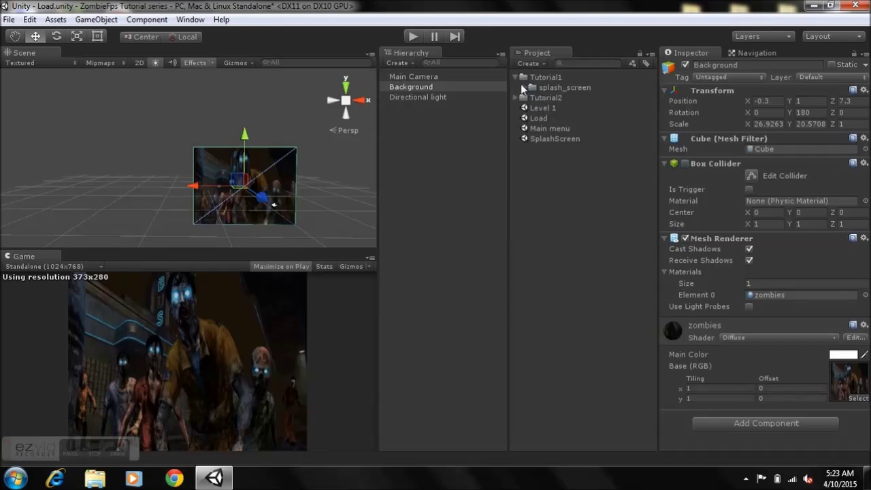
left_click(515, 77)
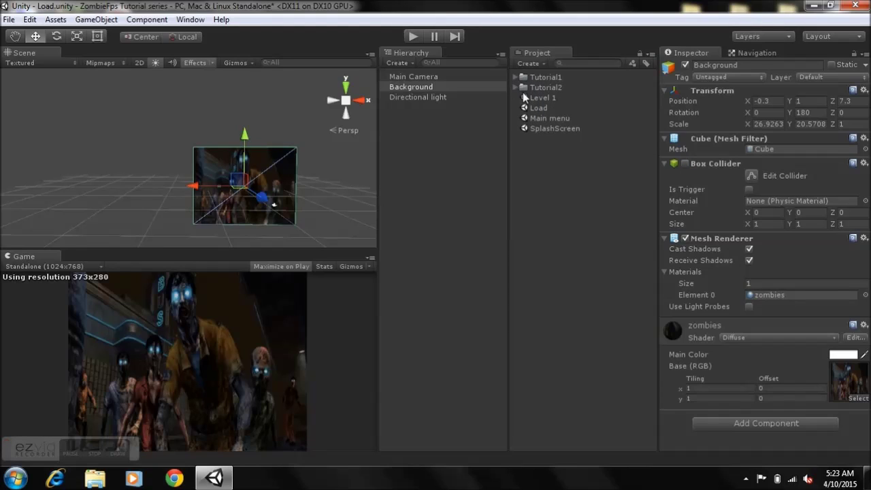
left_click(398, 110)
right_click(422, 118)
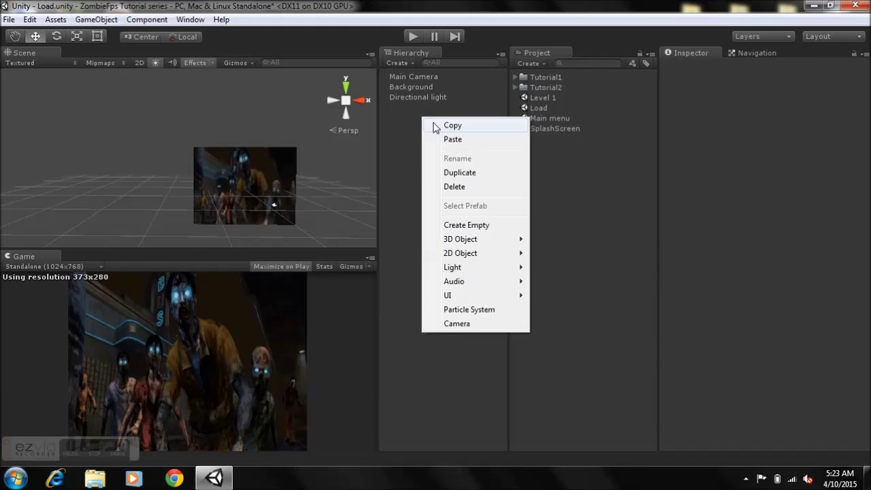
left_click(464, 226)
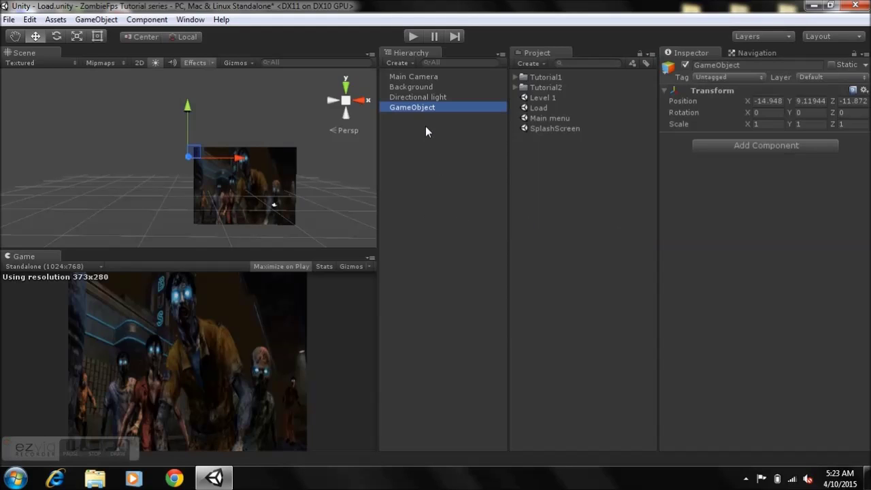
key("F2")
type("Text")
key("Return")
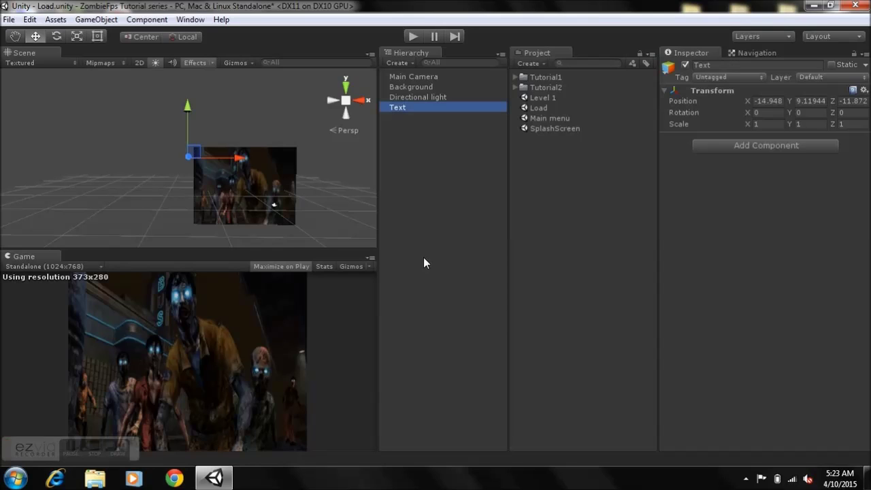
- Duplicate Text, nest the copy under it, and rename the child 'Laod Menu'
right_click(405, 110)
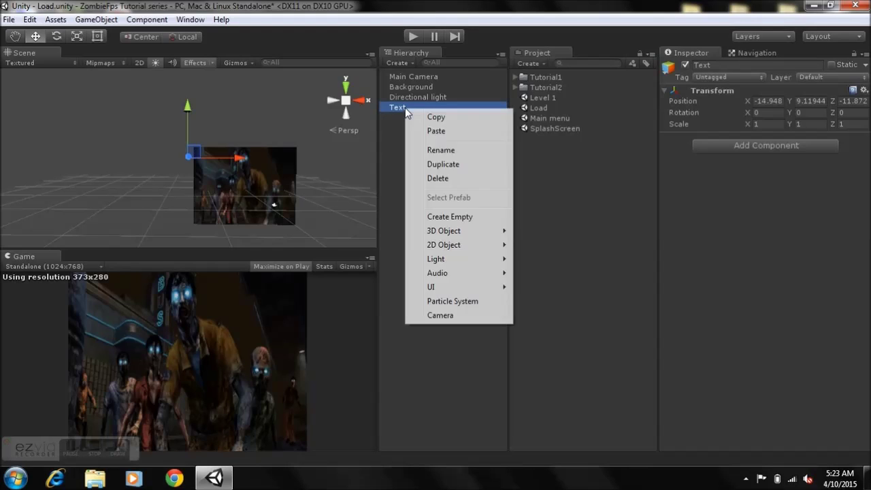
left_click(439, 164)
left_click_drag(402, 115, 403, 110)
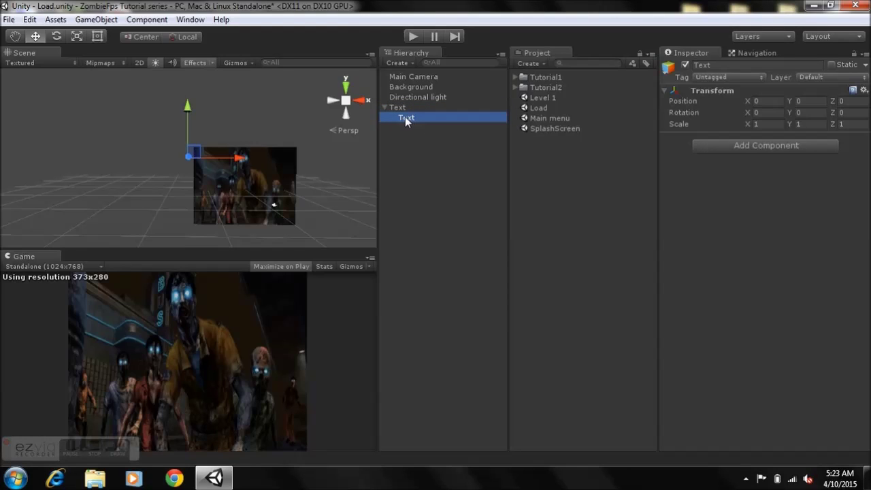
left_click_drag(405, 116, 408, 106)
left_click(401, 149)
key("F2")
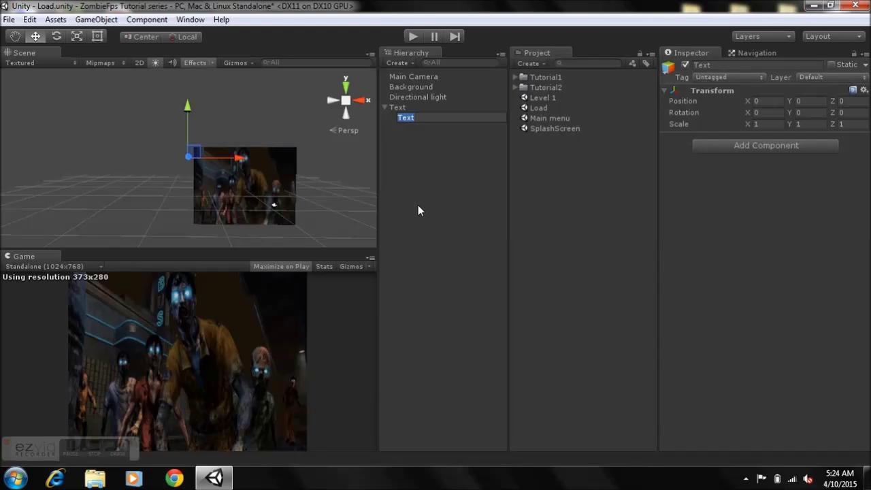
type("Laod Menu")
key("Return")
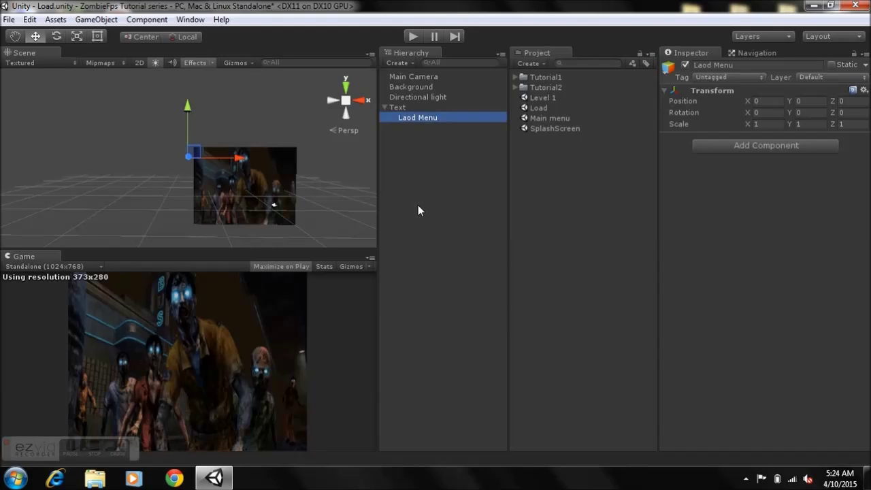
- Duplicate the Laod Menu child three times under Text
right_click(417, 117)
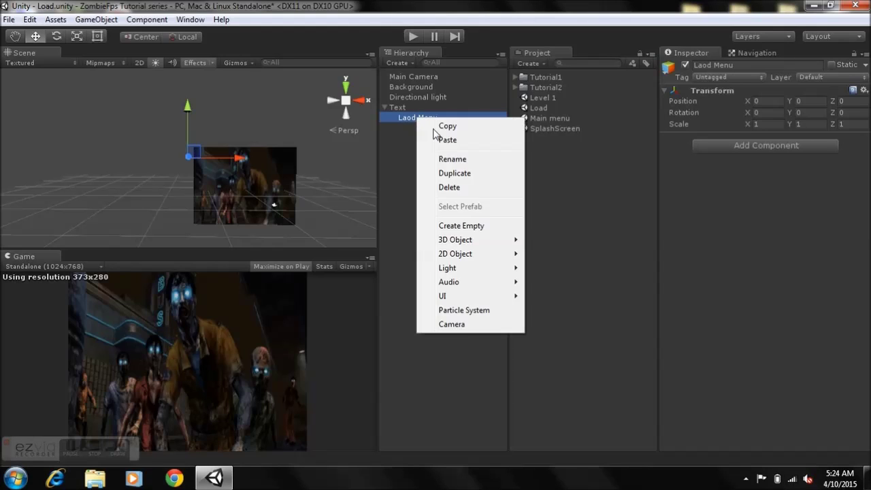
left_click(461, 175)
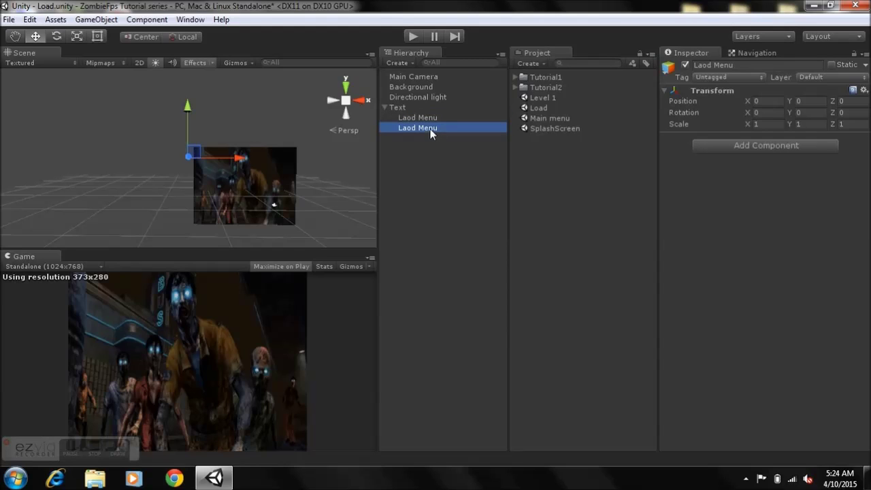
right_click(430, 128)
left_click(458, 186)
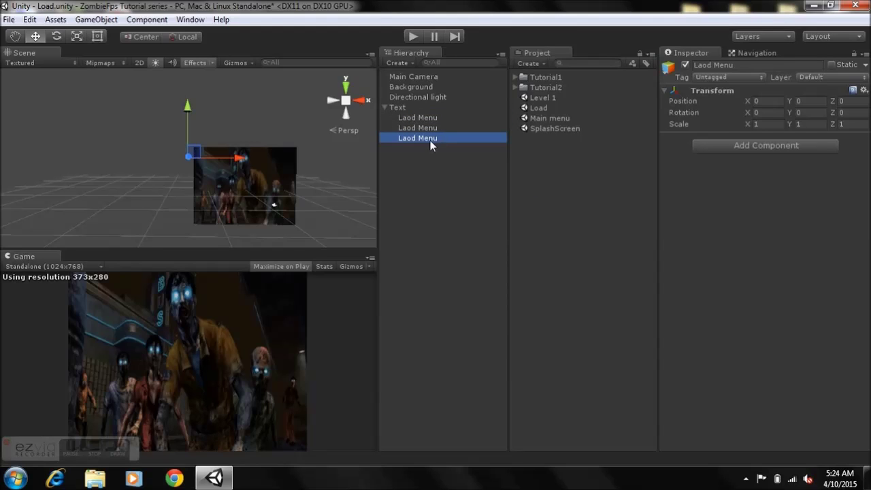
right_click(430, 139)
left_click(464, 197)
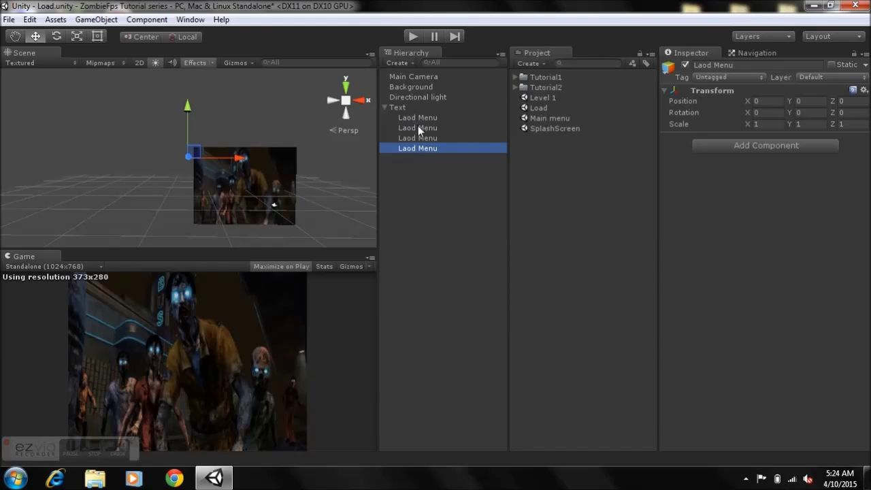
- Rename the three copies Level1, Level2 and Back
left_click(417, 127)
left_click(424, 129)
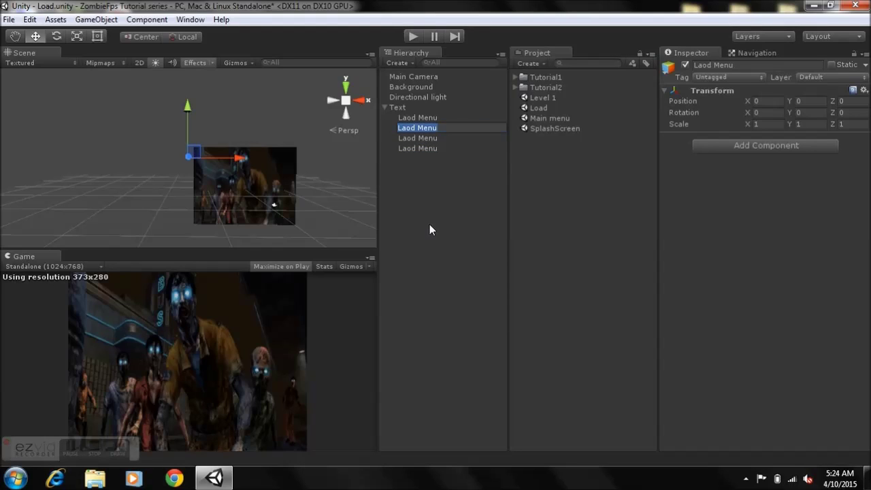
type("Level1")
key("Return")
left_click(424, 139)
left_click(437, 139)
type("Level2")
key("Return")
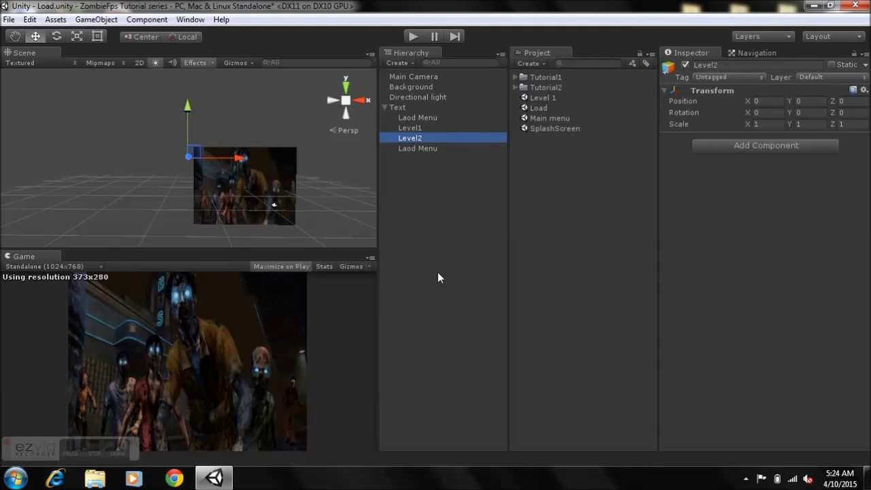
left_click(423, 149)
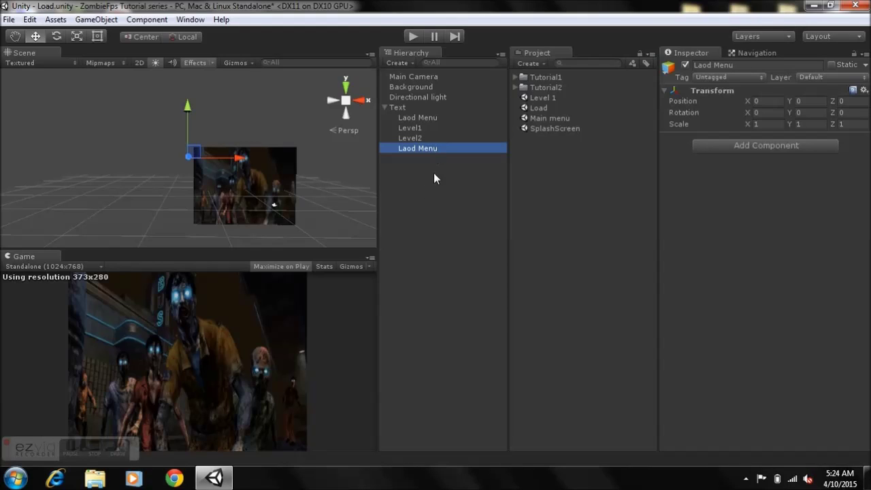
key("F2")
type("Back")
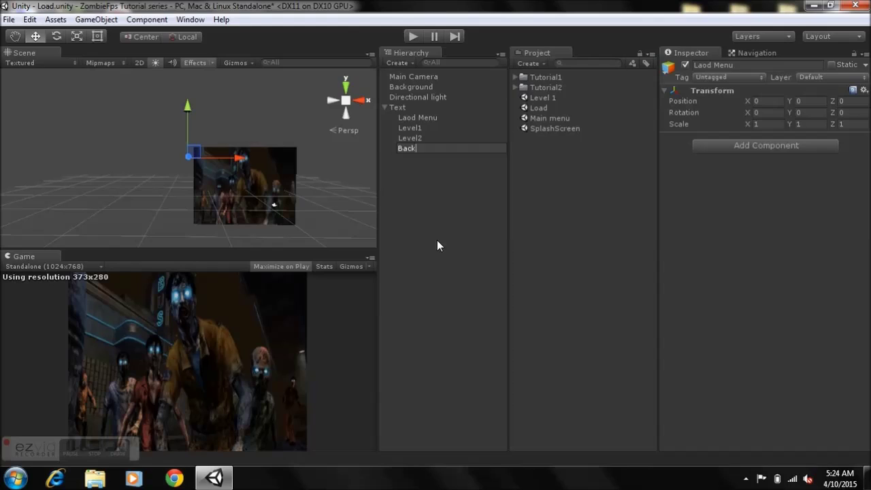
key("Return")
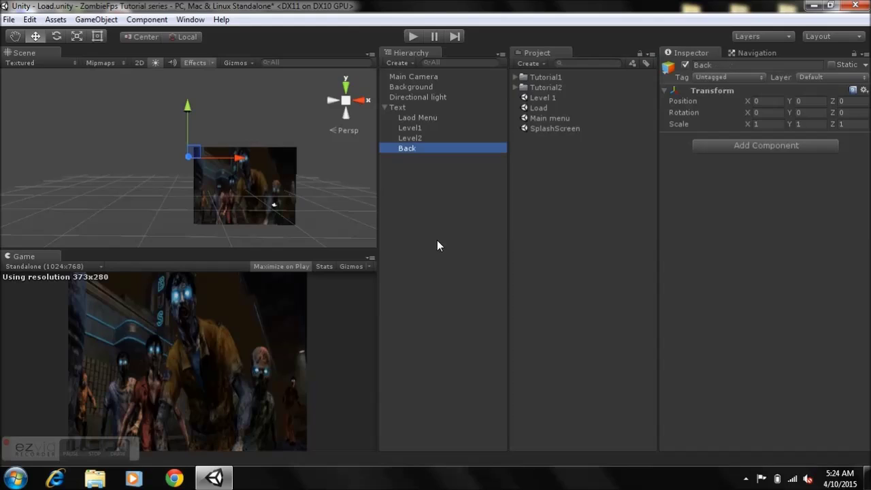
- Select all four children from Laod Menu through Back
left_click(421, 127)
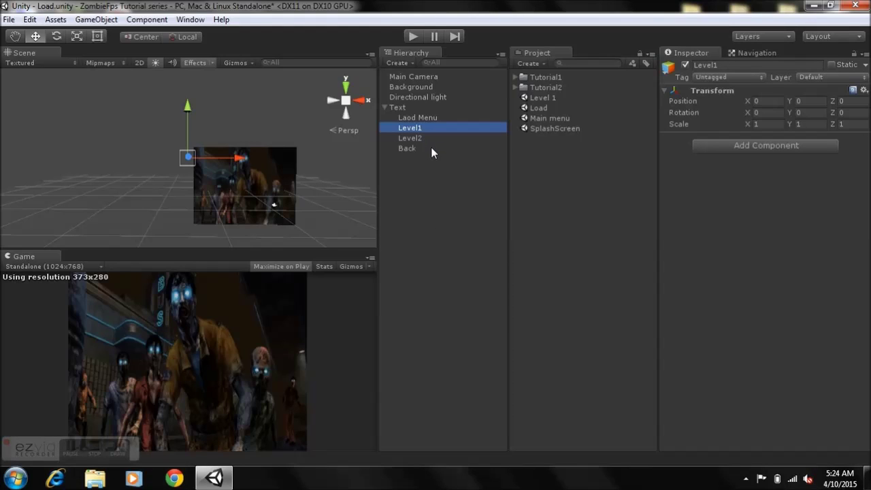
left_click(422, 177)
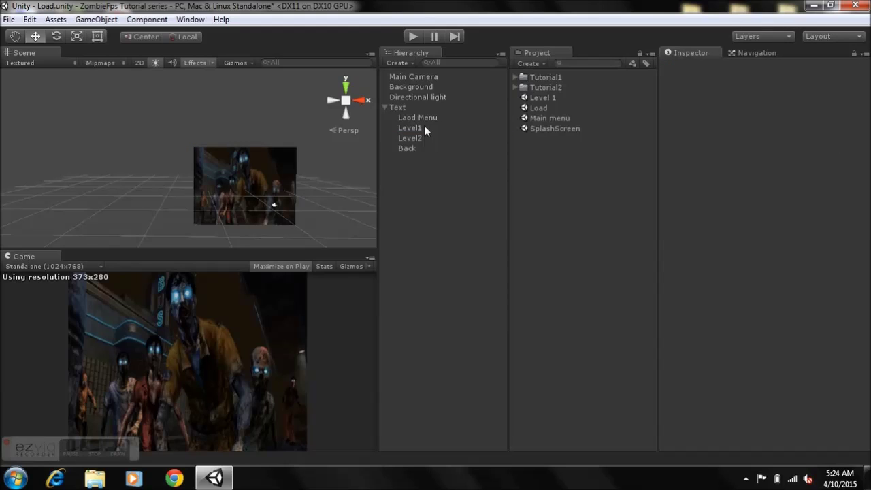
left_click(424, 128)
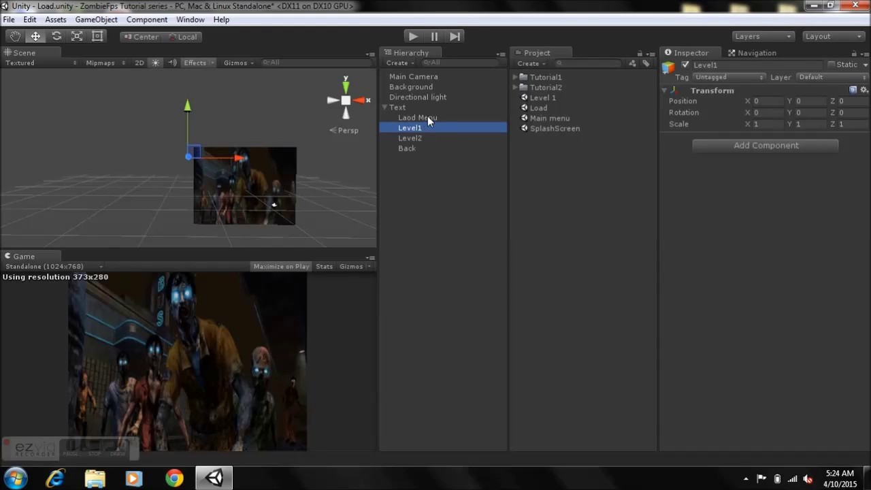
left_click(427, 117)
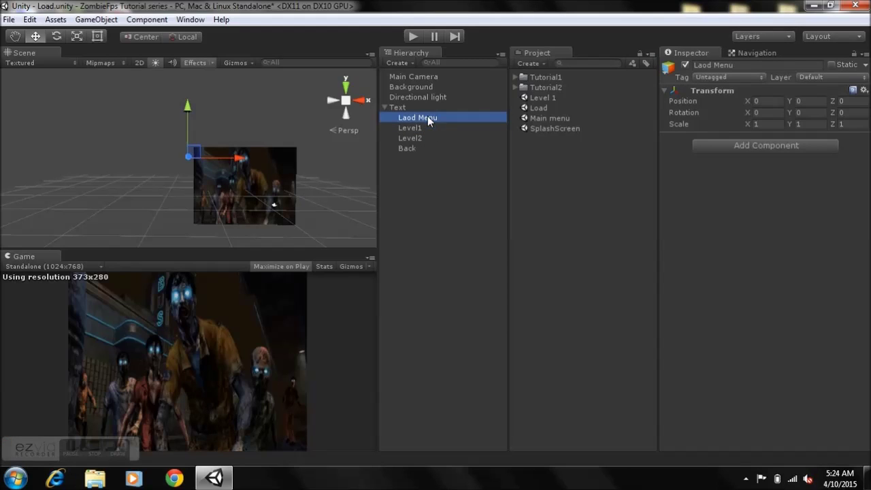
left_click(407, 148, "shift")
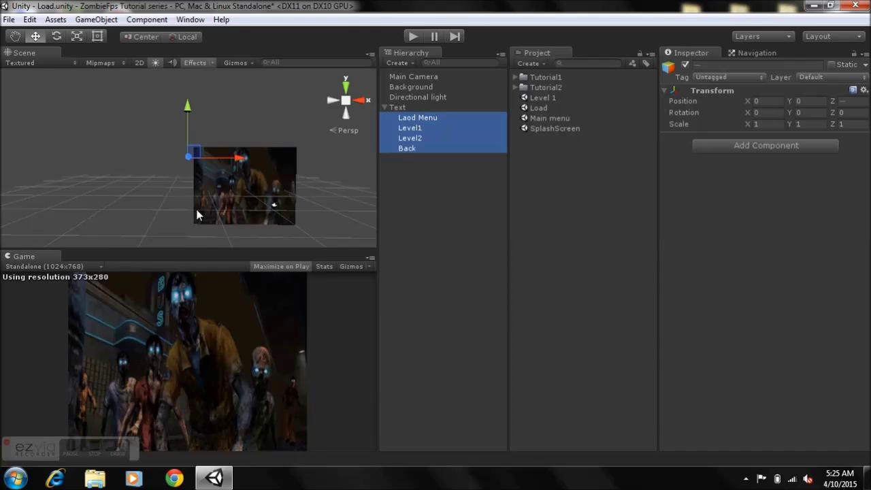
- Add a Text Mesh component to Laod Menu, Level1, Level2 and Back
left_click(692, 151)
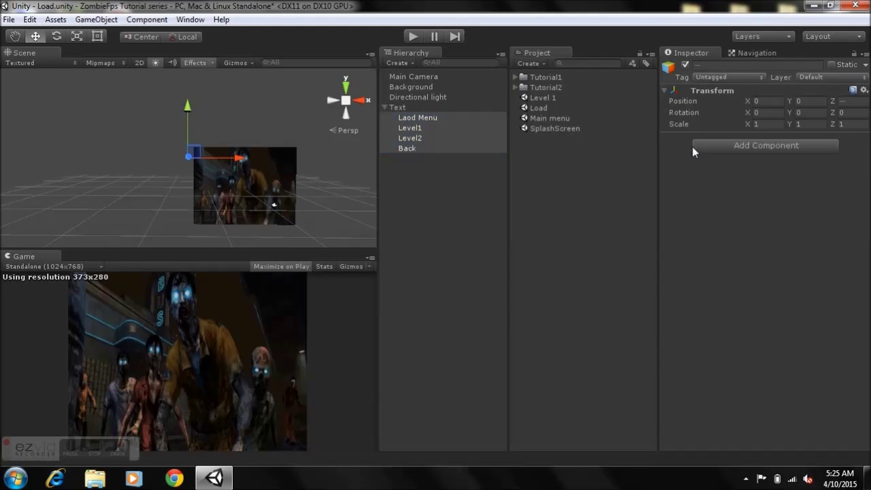
left_click(699, 146)
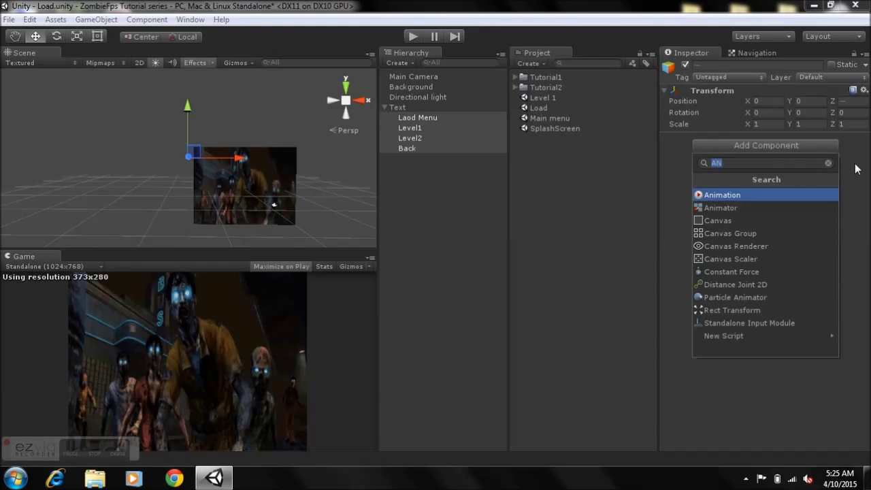
left_click(827, 163)
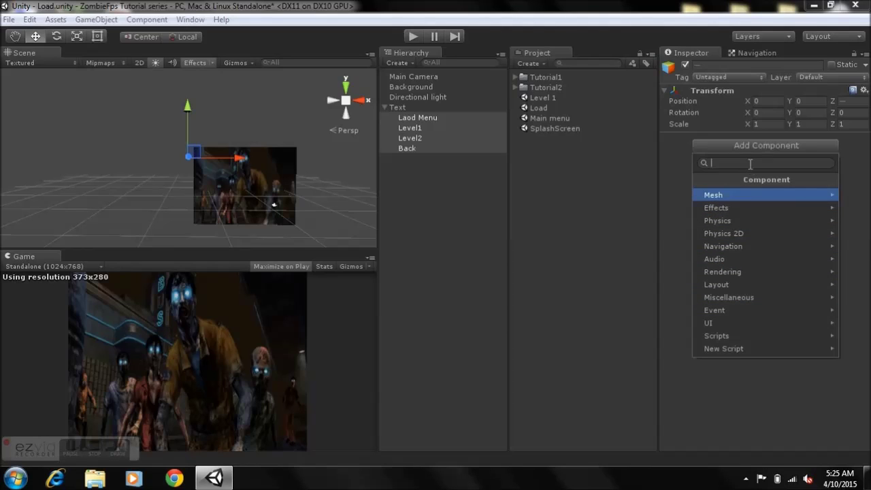
type("text")
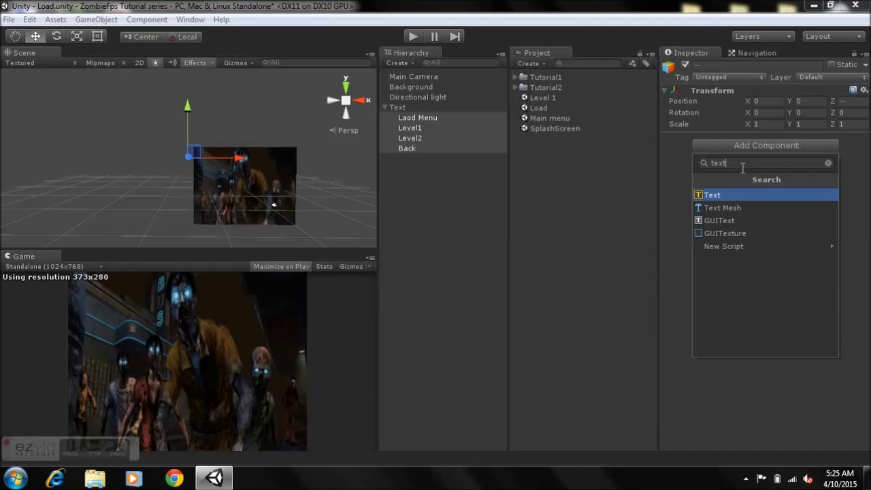
left_click(743, 213)
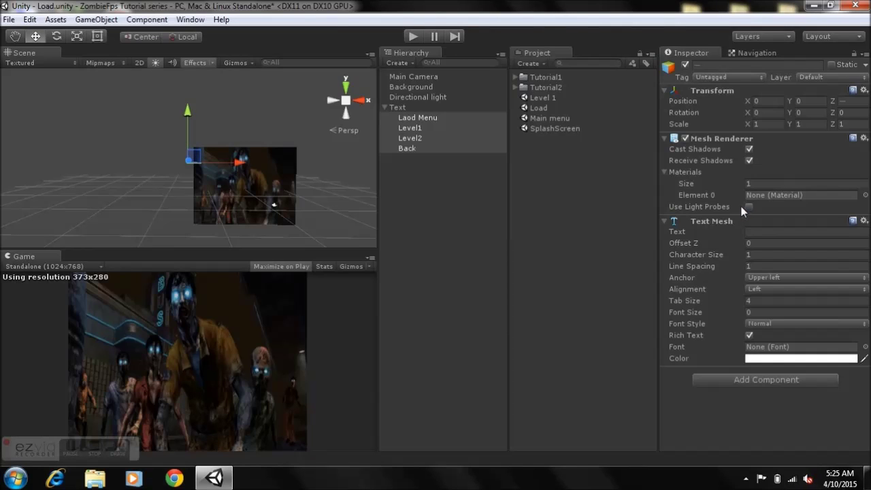
- Assign the 28 Days Later font from Tutorial2 > Fonts to the text meshes
left_click(514, 87)
left_click(525, 108)
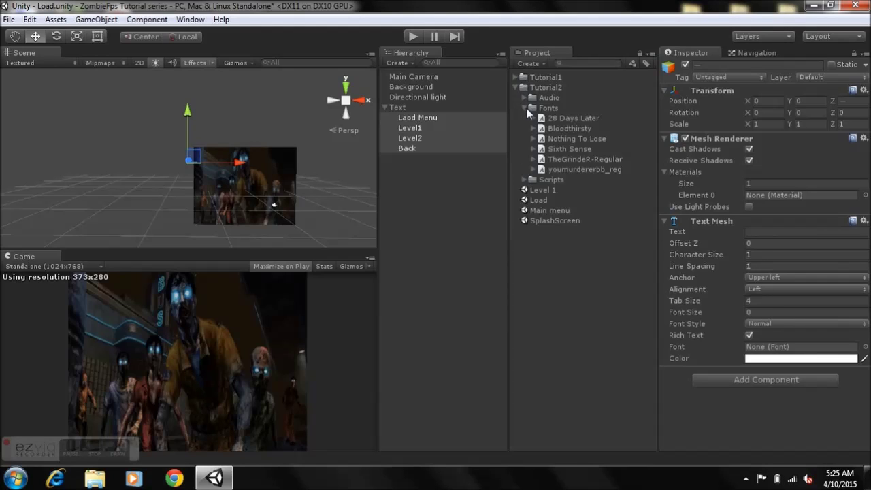
left_click_drag(569, 117, 764, 347)
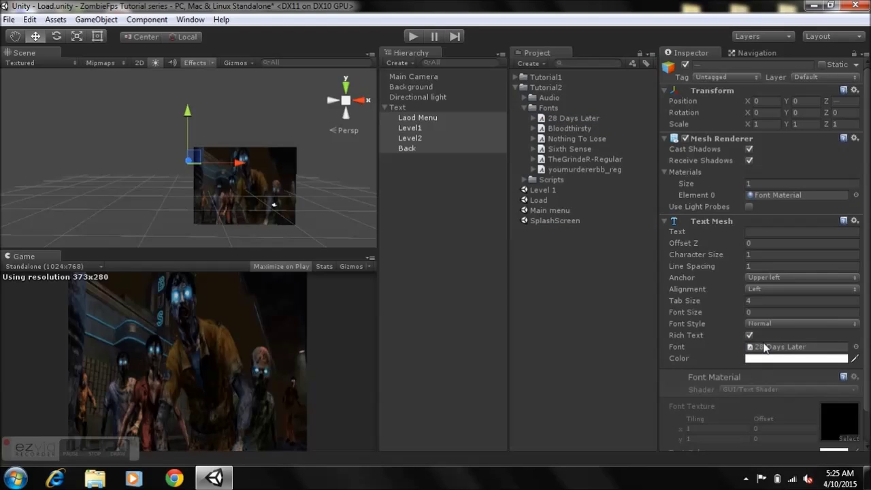
left_click(764, 311)
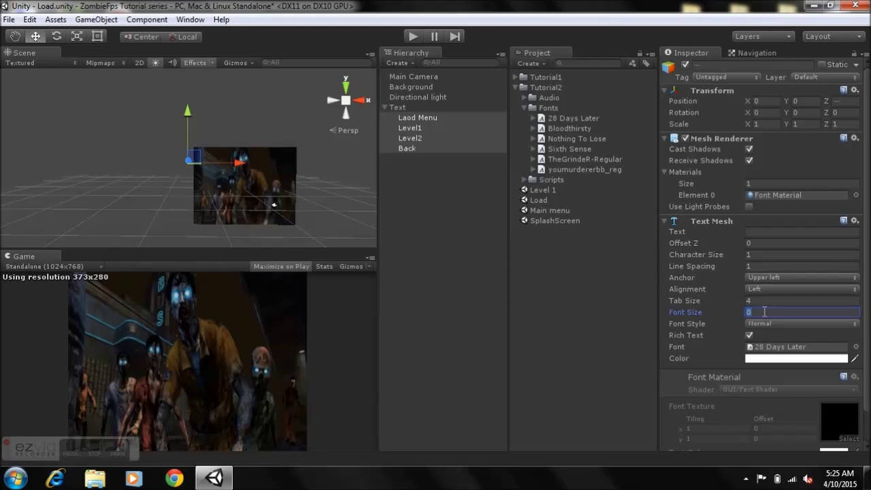